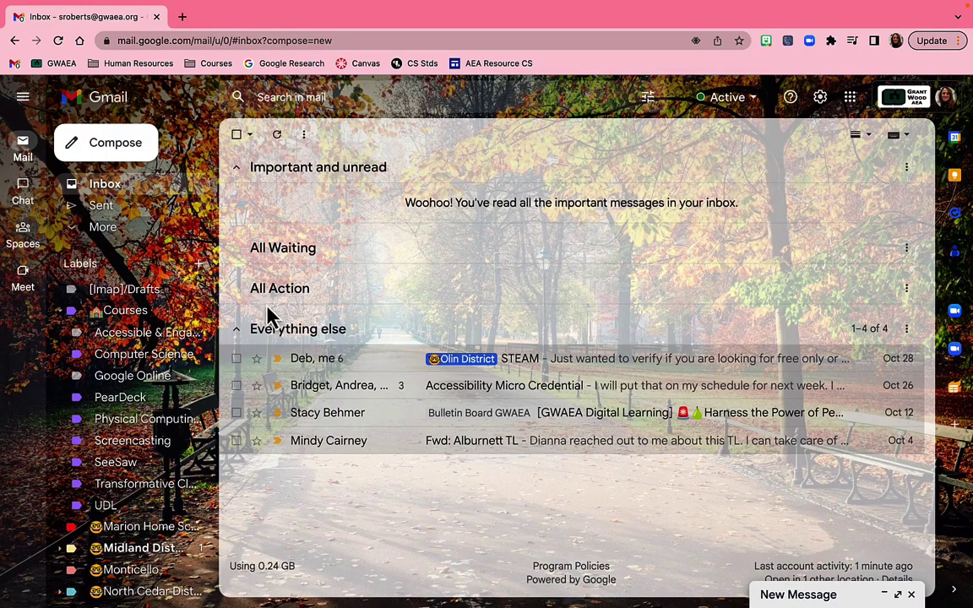
# - Open Gmail's full settings page and scroll down to the Keyboard shortcuts option
pyautogui.click(819, 107)
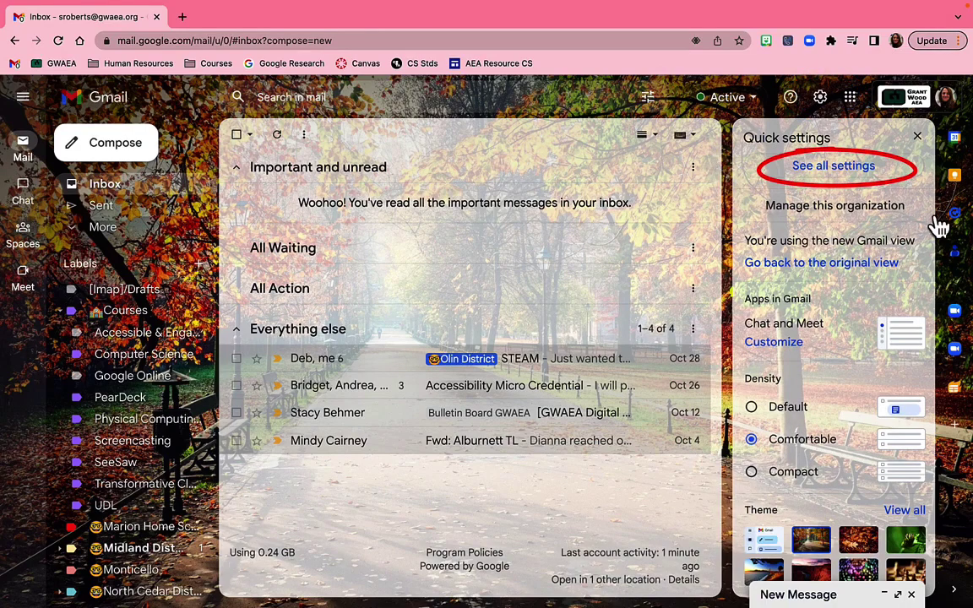
pyautogui.click(833, 169)
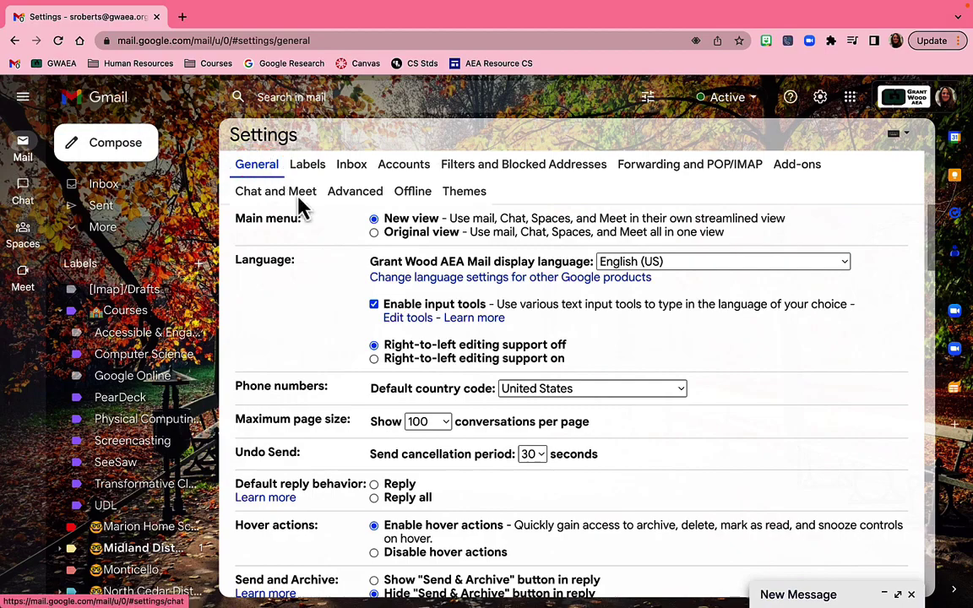
pyautogui.scroll(-3, 347, 269)
pyautogui.scroll(-2, 348, 262)
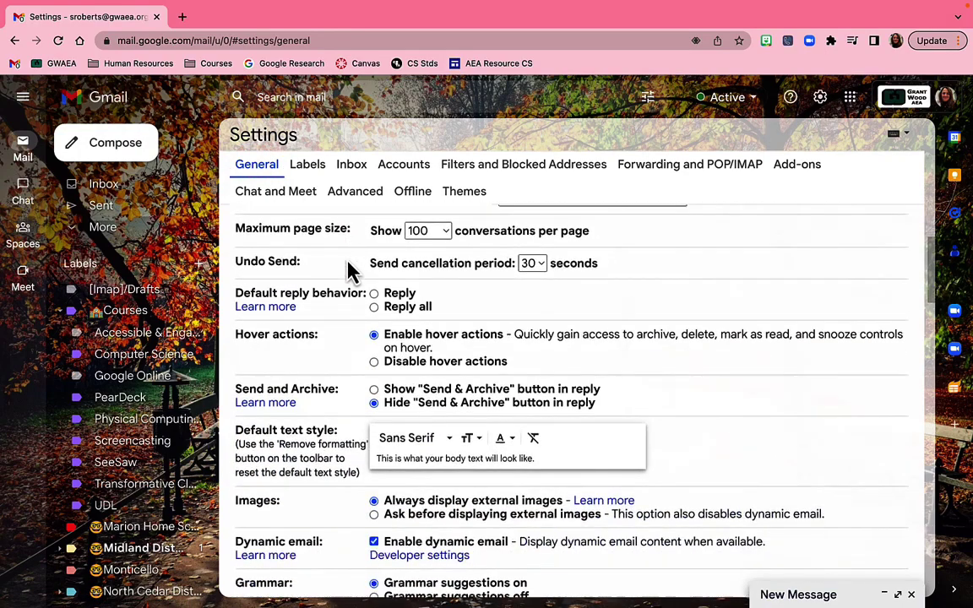
pyautogui.scroll(-6, 348, 262)
pyautogui.scroll(-2, 348, 261)
pyautogui.scroll(-5, 349, 262)
pyautogui.scroll(-5, 348, 263)
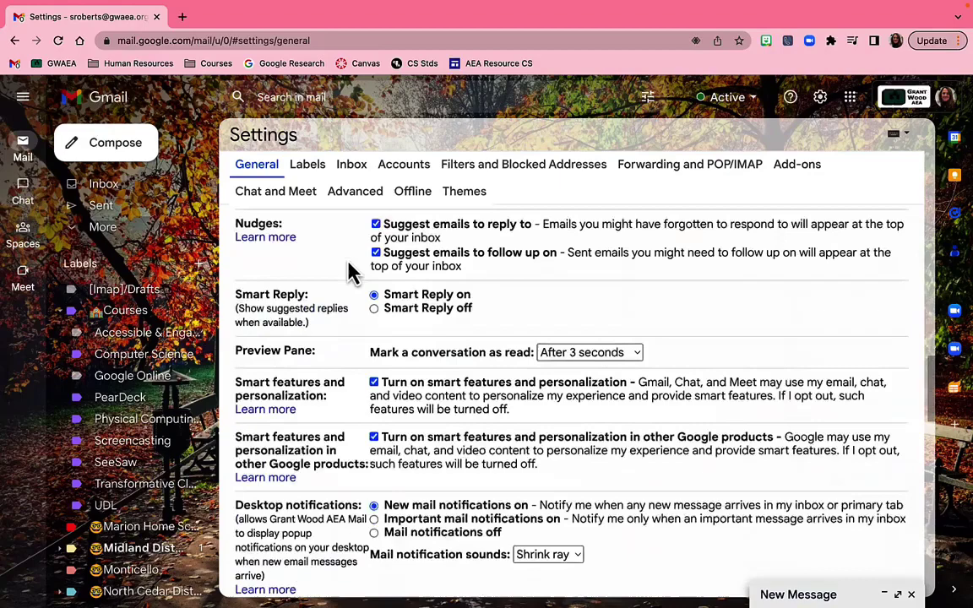
pyautogui.scroll(-2, 348, 266)
pyautogui.scroll(-3, 348, 268)
pyautogui.scroll(-2, 507, 321)
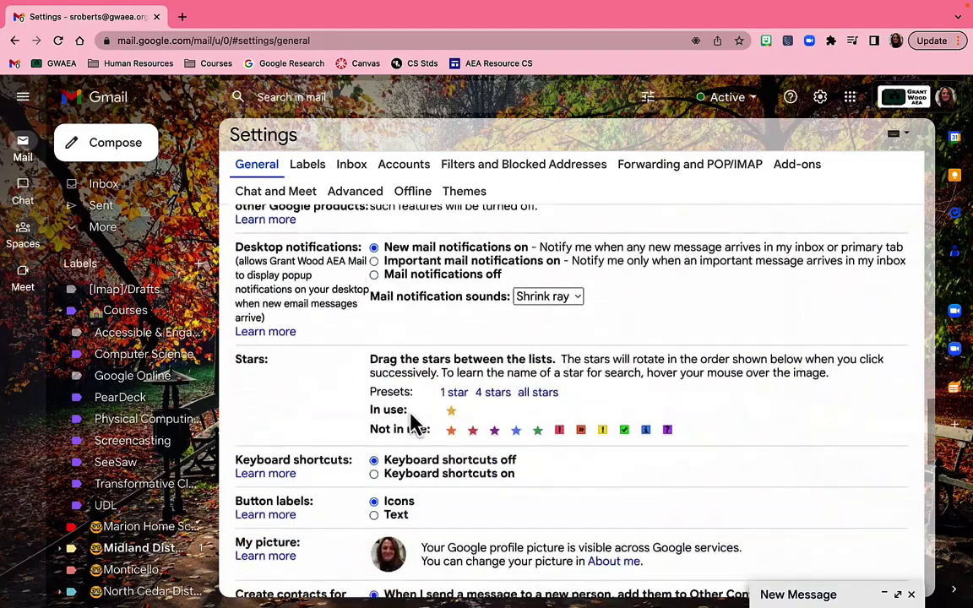
pyautogui.scroll(-3, 447, 380)
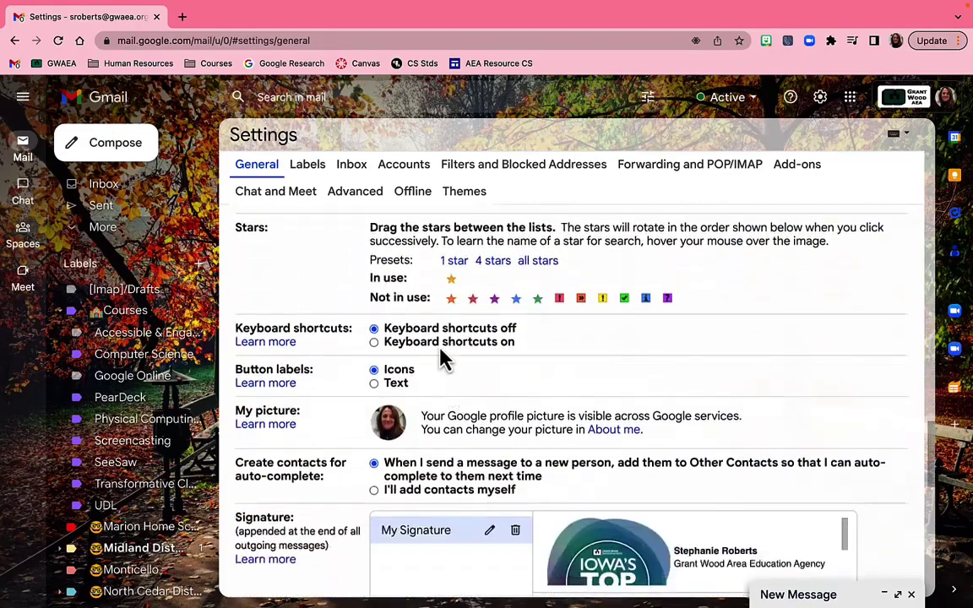
# - Select 'Keyboard shortcuts on' and save the settings changes
pyautogui.click(375, 343)
pyautogui.scroll(-5, 527, 414)
pyautogui.scroll(-5, 531, 423)
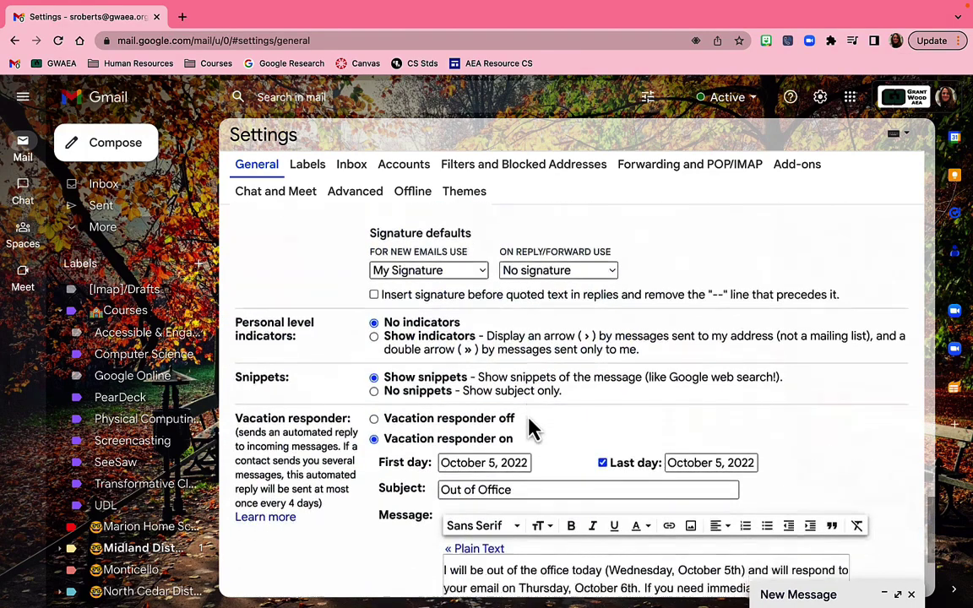
pyautogui.click(549, 524)
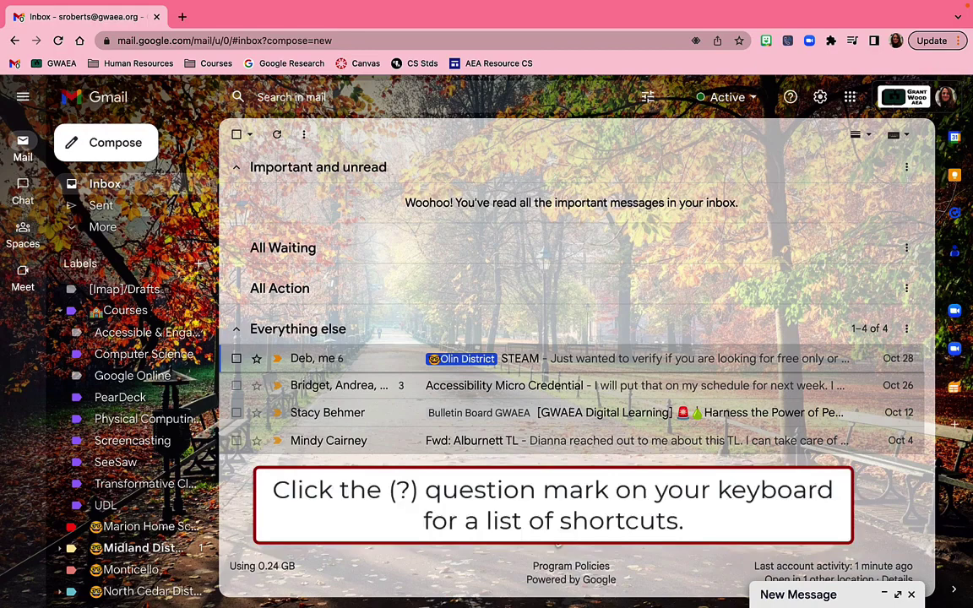
# - Show the shortcuts overlay with '?' and open the full reference in a new tab
pyautogui.hotkey('shift', '?')
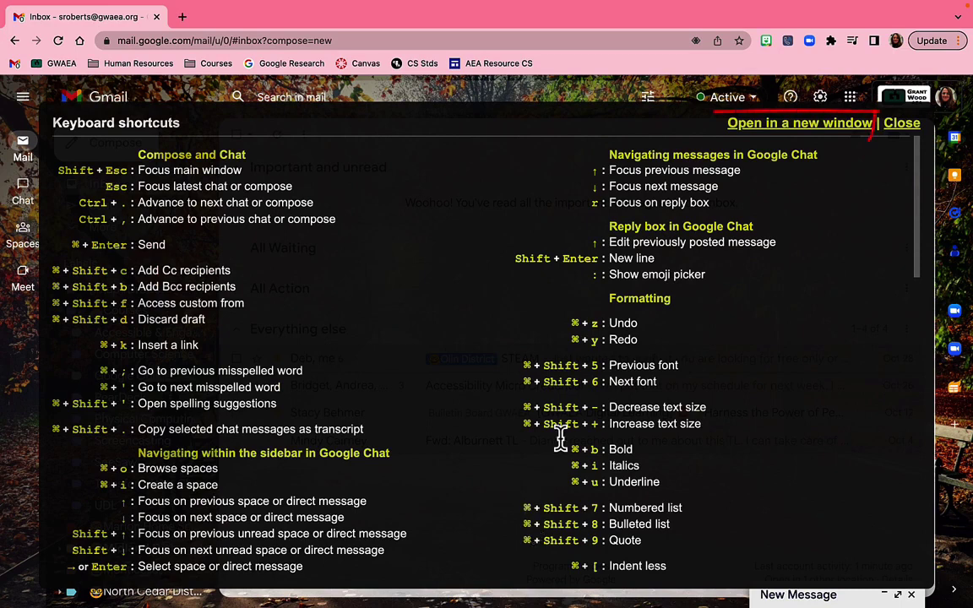
pyautogui.click(790, 135)
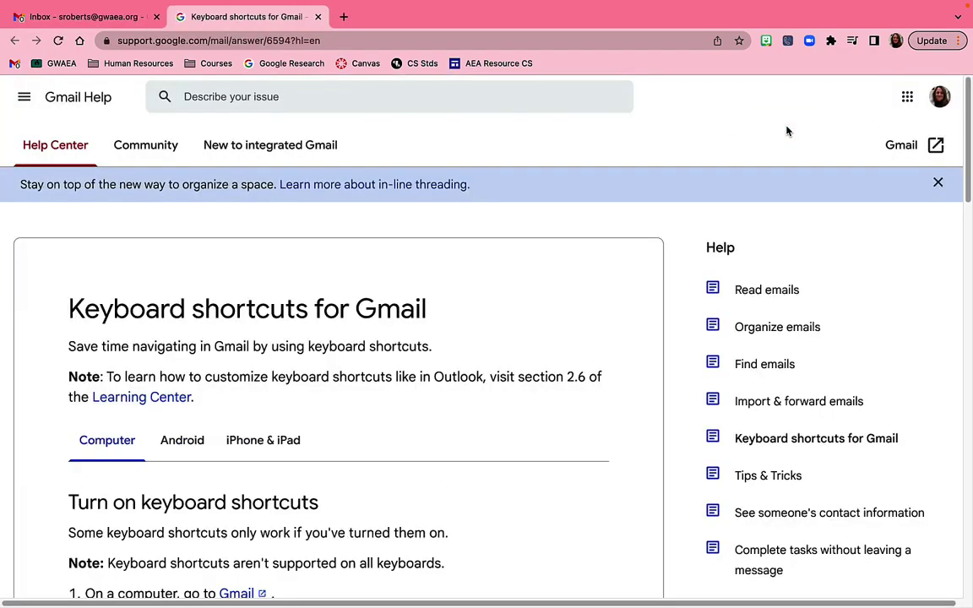
# - Expand and review the Compose & chat shortcut table, then collapse it
pyautogui.scroll(-2, 473, 437)
pyautogui.scroll(-2, 474, 437)
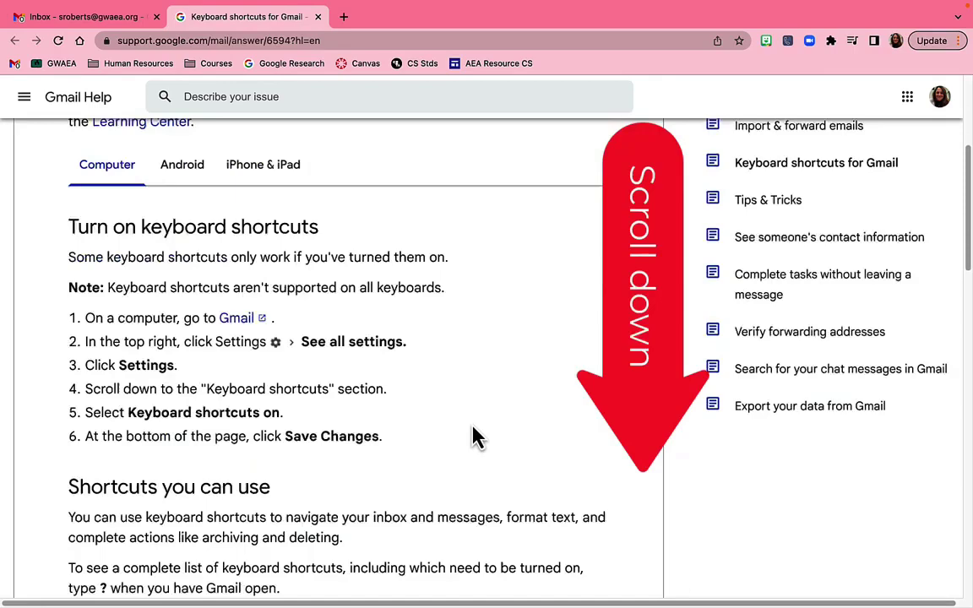
pyautogui.scroll(-5, 473, 437)
pyautogui.scroll(-1, 473, 431)
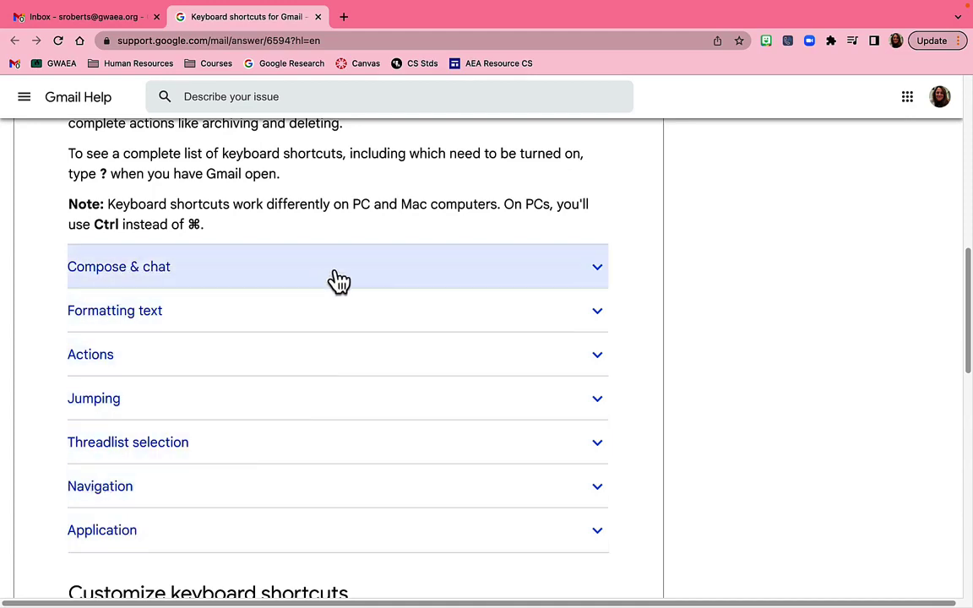
pyautogui.click(601, 277)
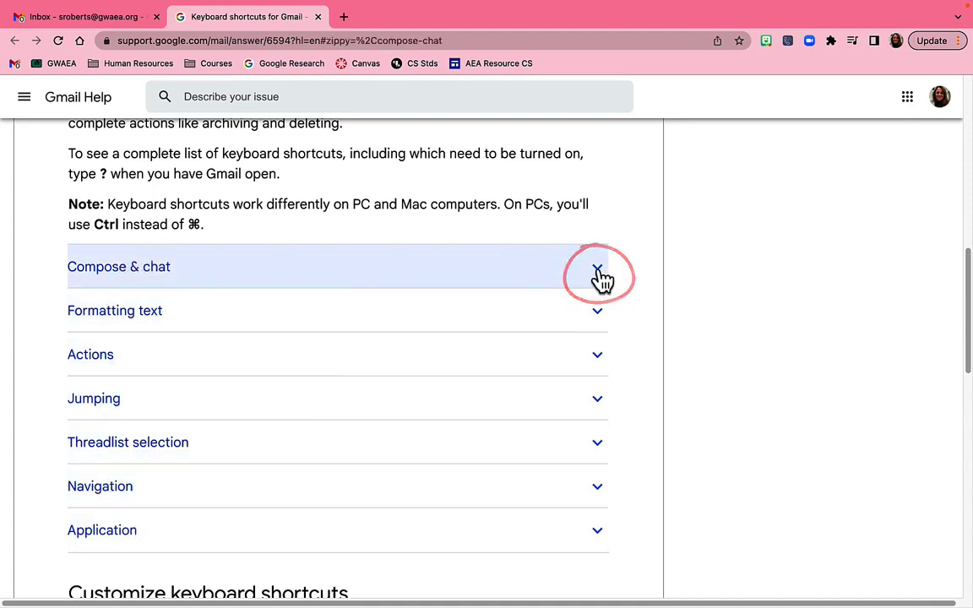
pyautogui.scroll(-3, 510, 399)
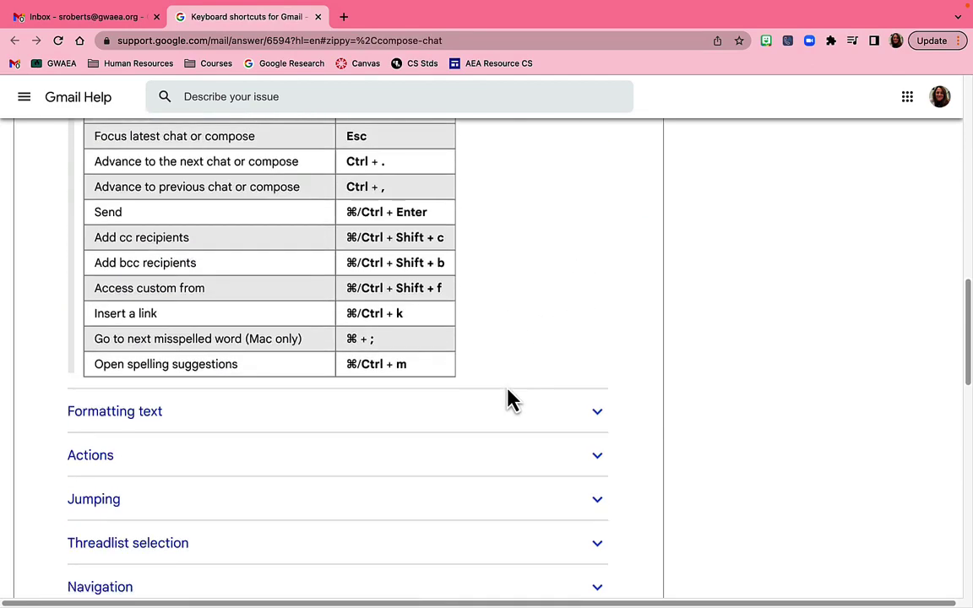
pyautogui.scroll(3, 510, 399)
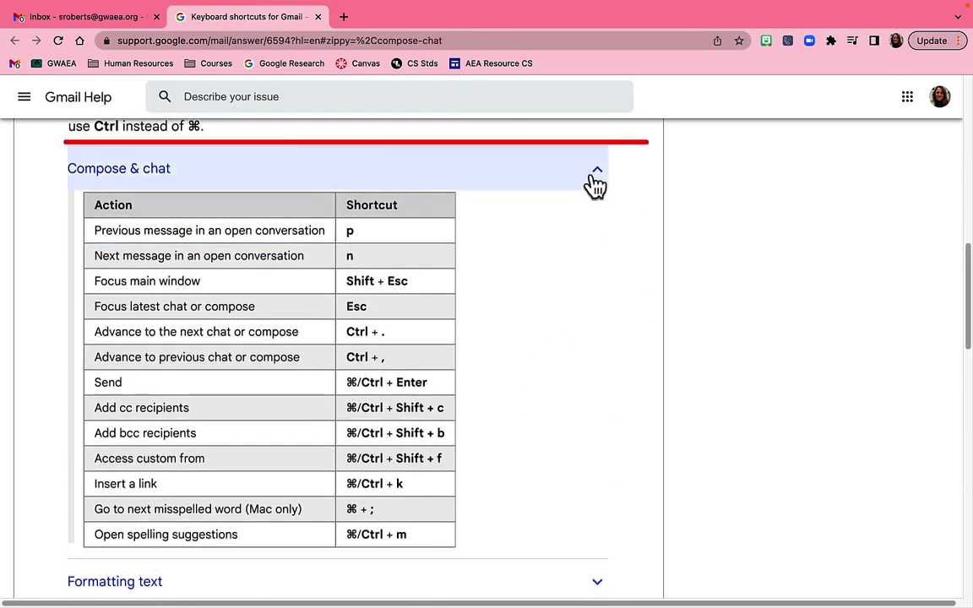
pyautogui.click(596, 181)
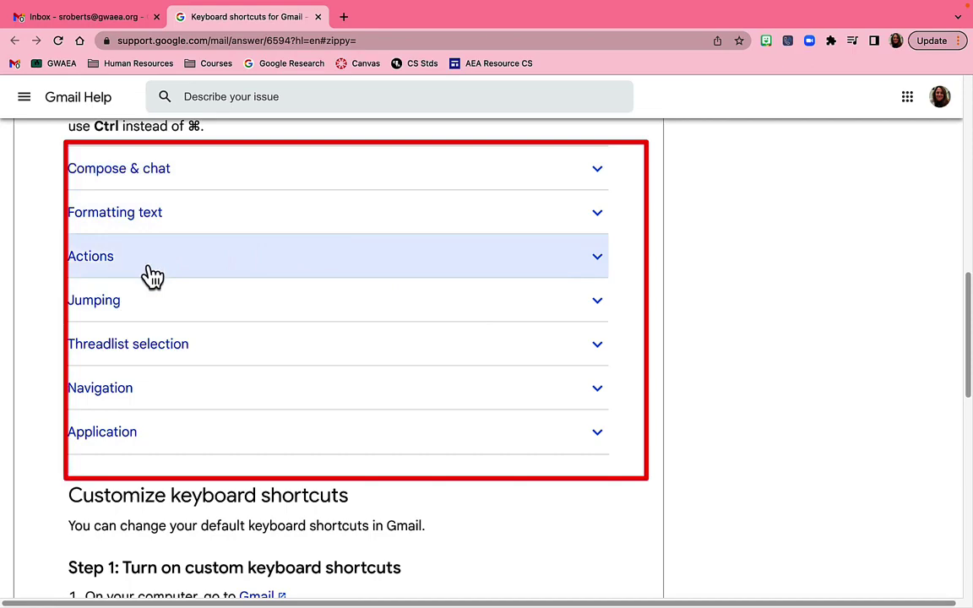
# - Expand and collapse the Actions shortcut table, then return to the Gmail inbox tab
pyautogui.click(600, 268)
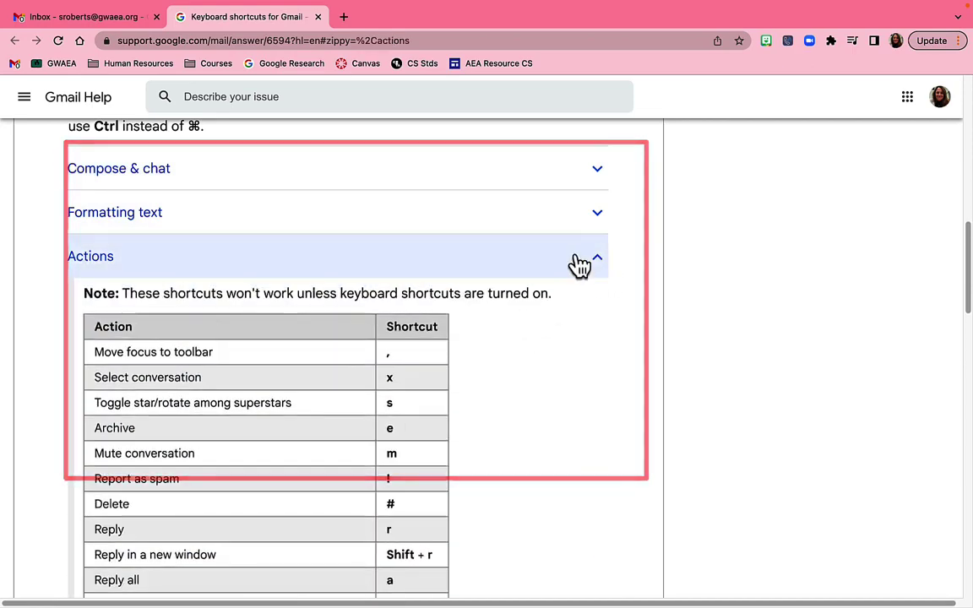
pyautogui.click(598, 259)
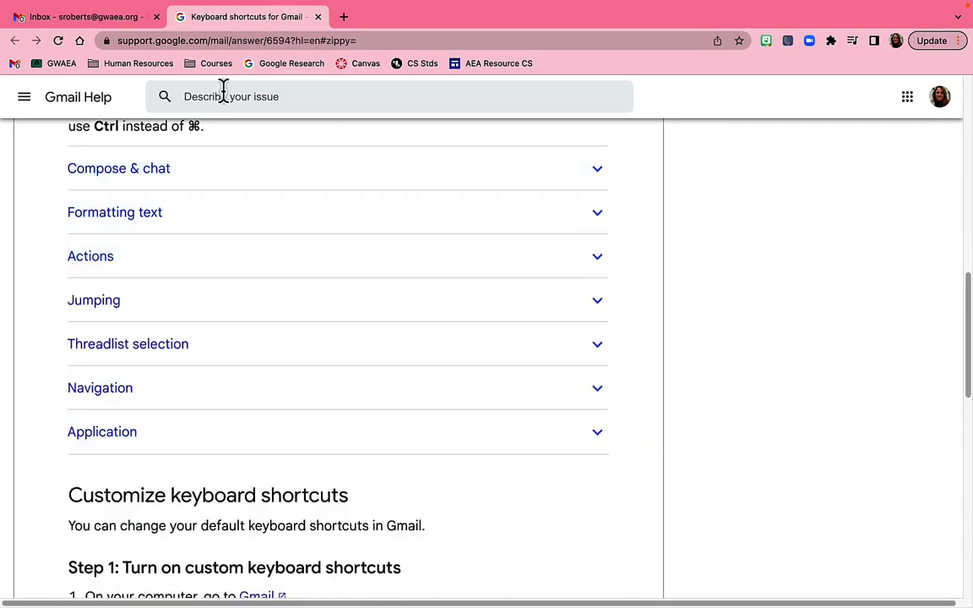
pyautogui.click(76, 19)
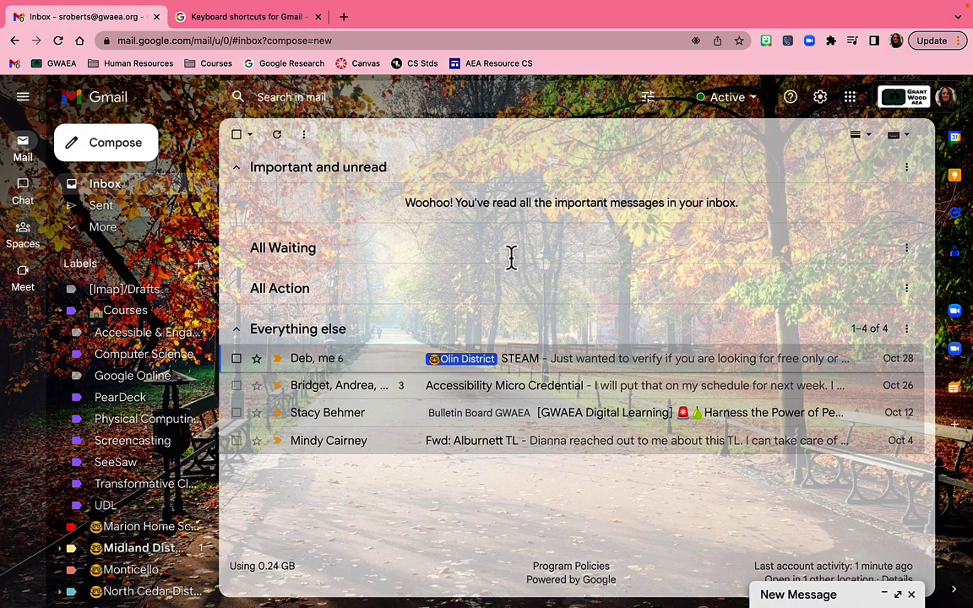
# - Start a blank message with the C shortcut and minimize the draft
pyautogui.press('c')
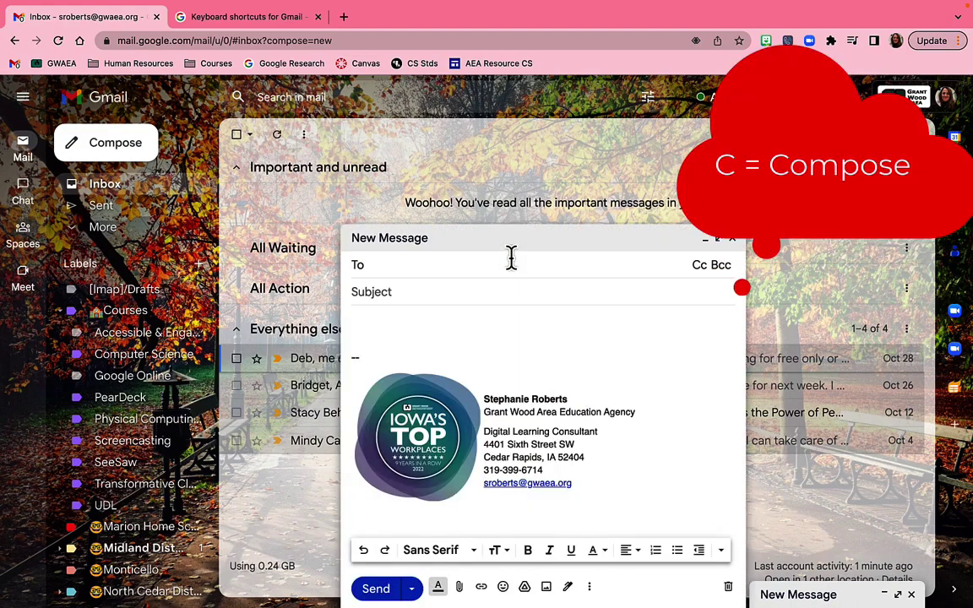
pyautogui.click(705, 240)
# - Open the Accessibility Micro Credential email, then use R and A to reply to everyone
pyautogui.click(324, 393)
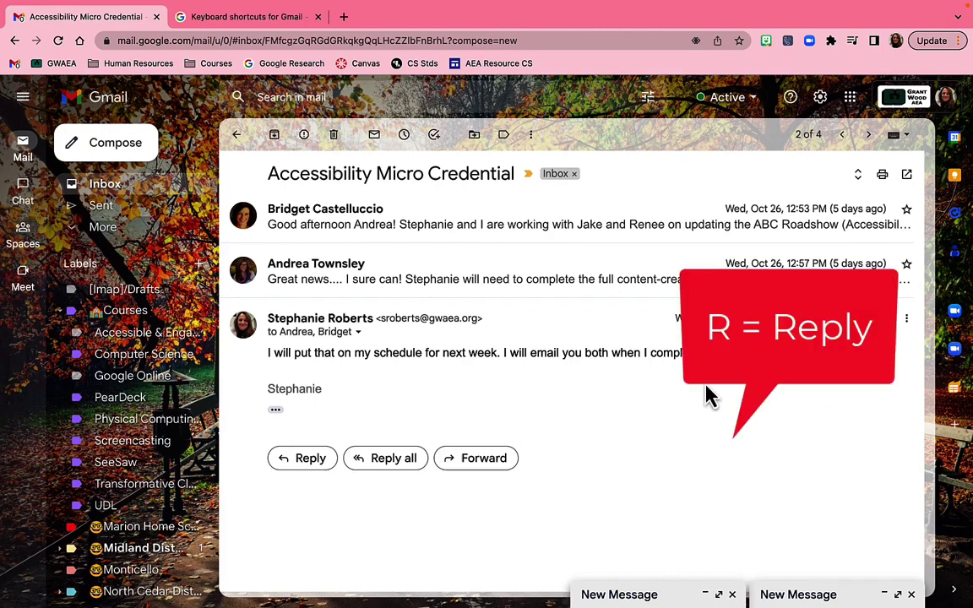
pyautogui.press('r')
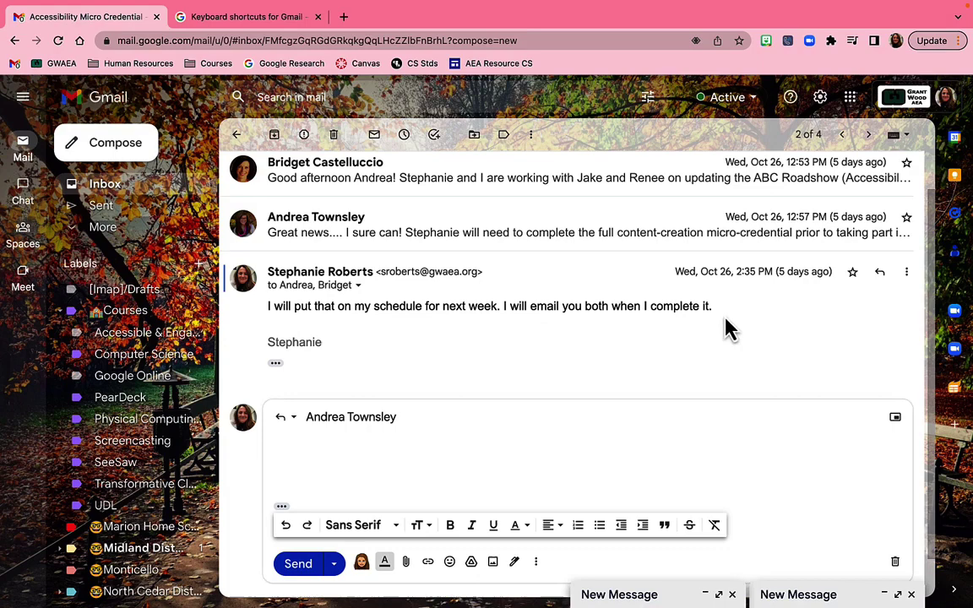
pyautogui.press('a')
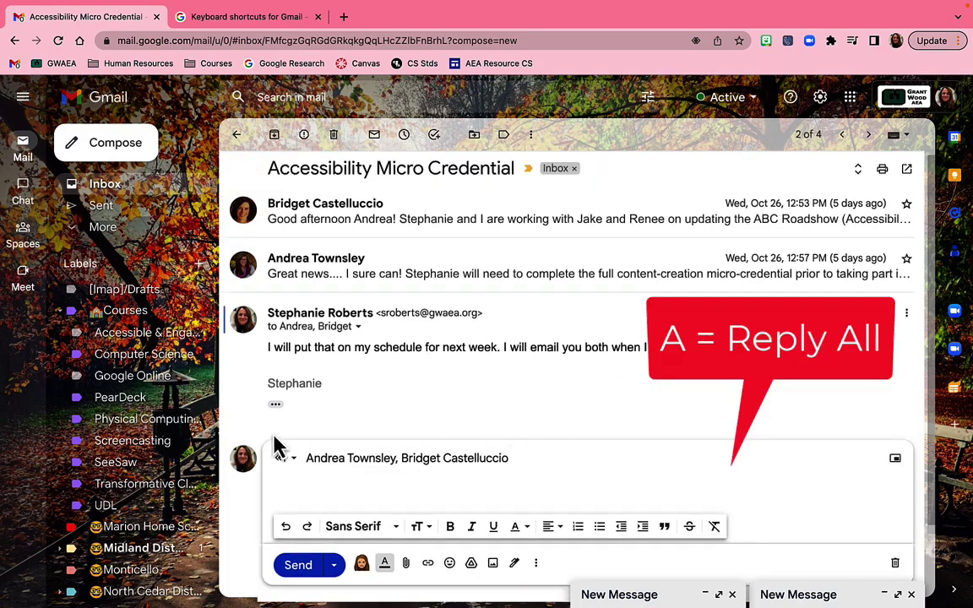